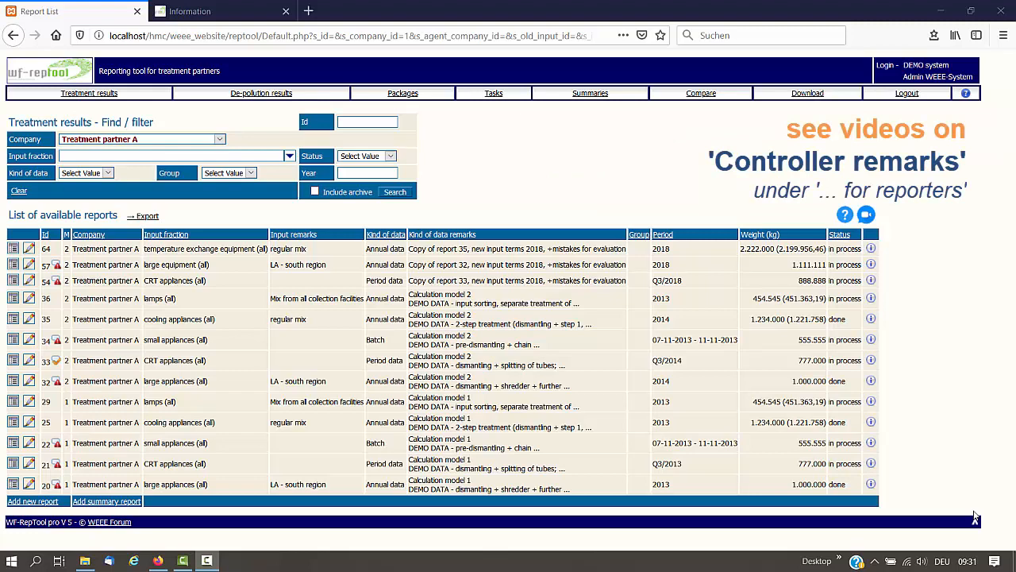
Step: View report 64's output fractions and check the remark marker of report 54 in the report list
{"action": "left_click", "coordinate": [14, 249]}
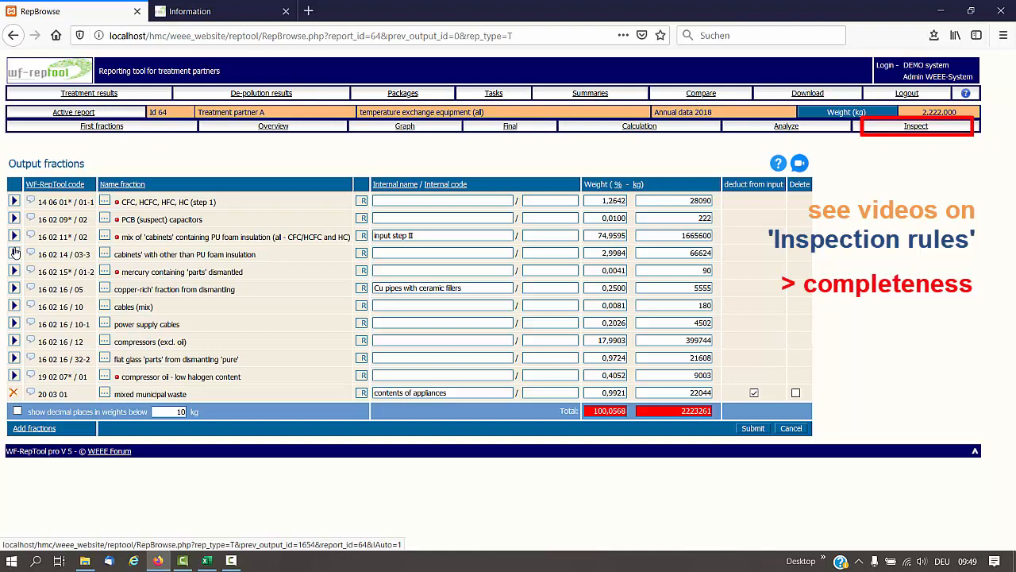
{"action": "mouse_move", "coordinate": [591, 99]}
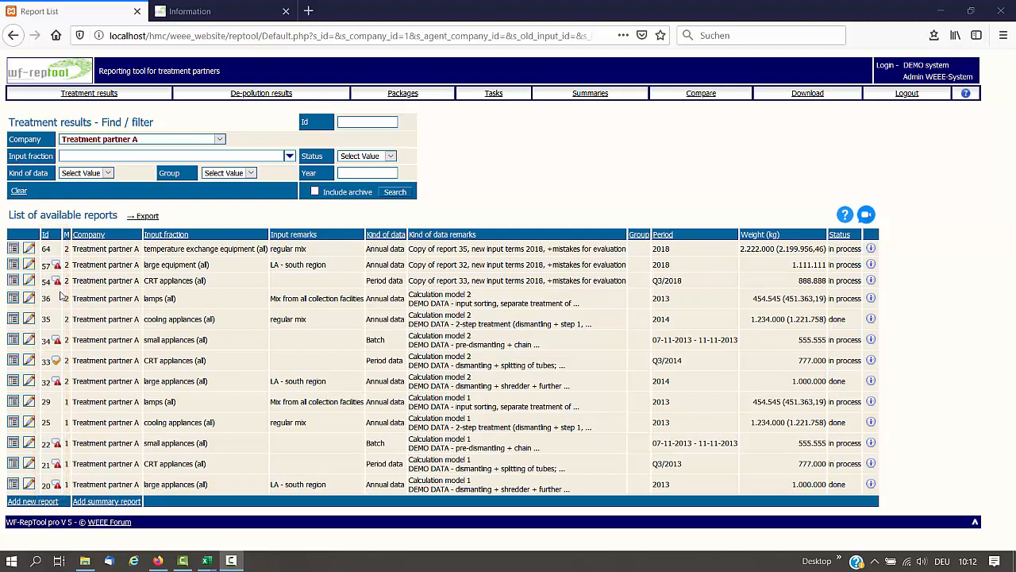
{"action": "left_click", "coordinate": [54, 281]}
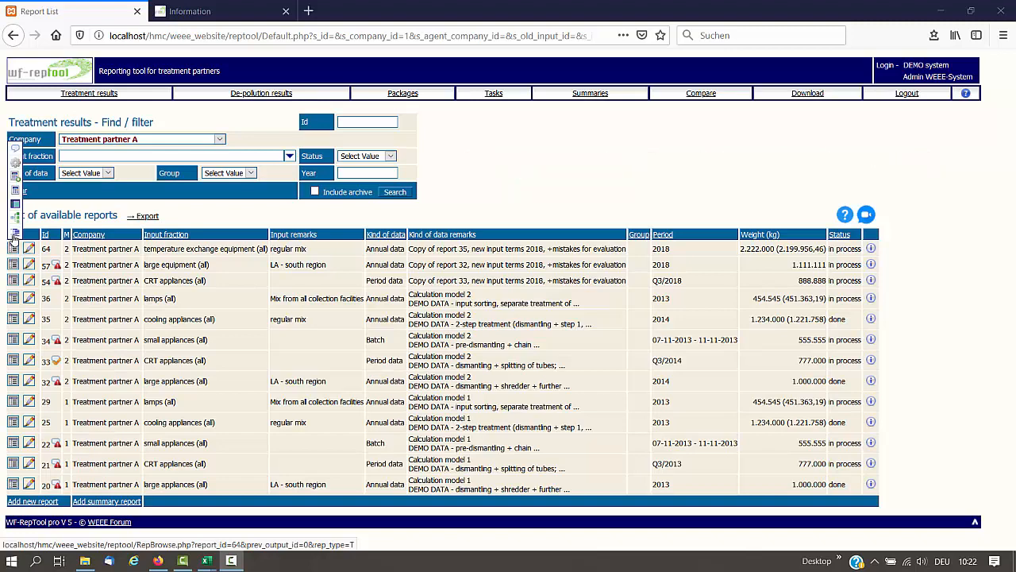
{"action": "left_click", "coordinate": [13, 249]}
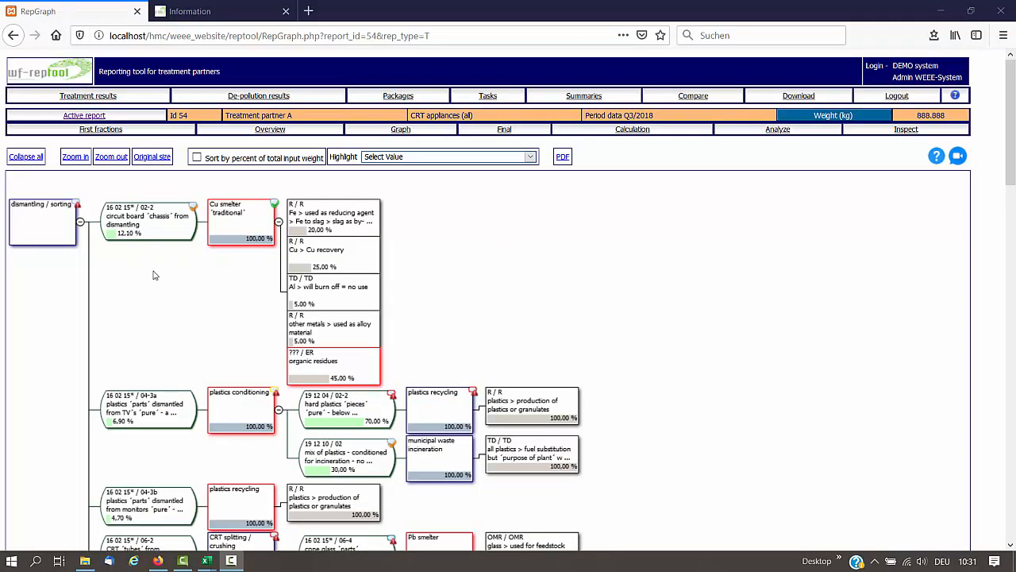
Step: Inspect the fraction and technology nodes in report 54's graph and open the controller remarks for the dismantling / sorting node
{"action": "mouse_move", "coordinate": [155, 238]}
{"action": "mouse_move", "coordinate": [238, 230]}
{"action": "mouse_move", "coordinate": [48, 228]}
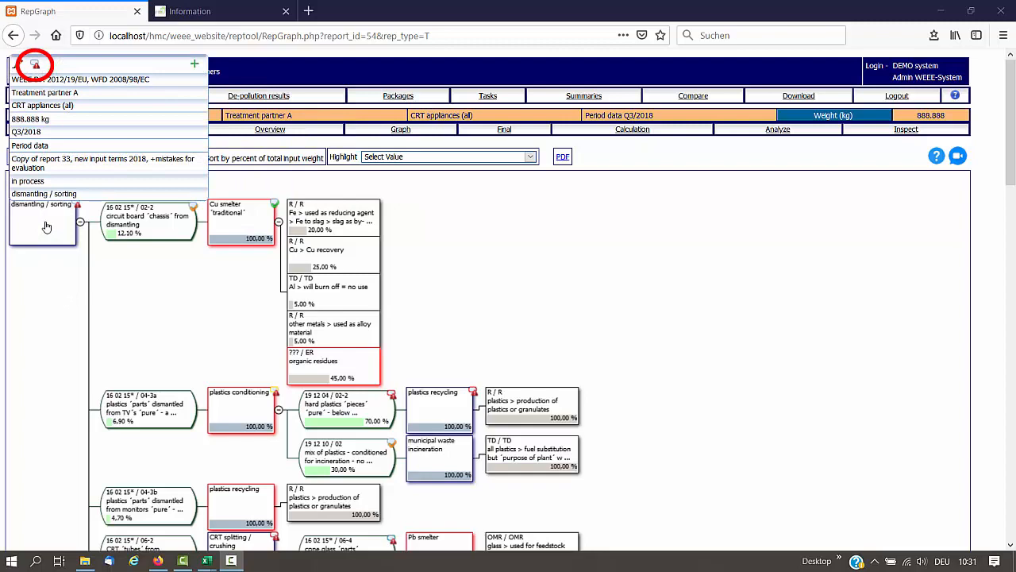
{"action": "left_click", "coordinate": [35, 65]}
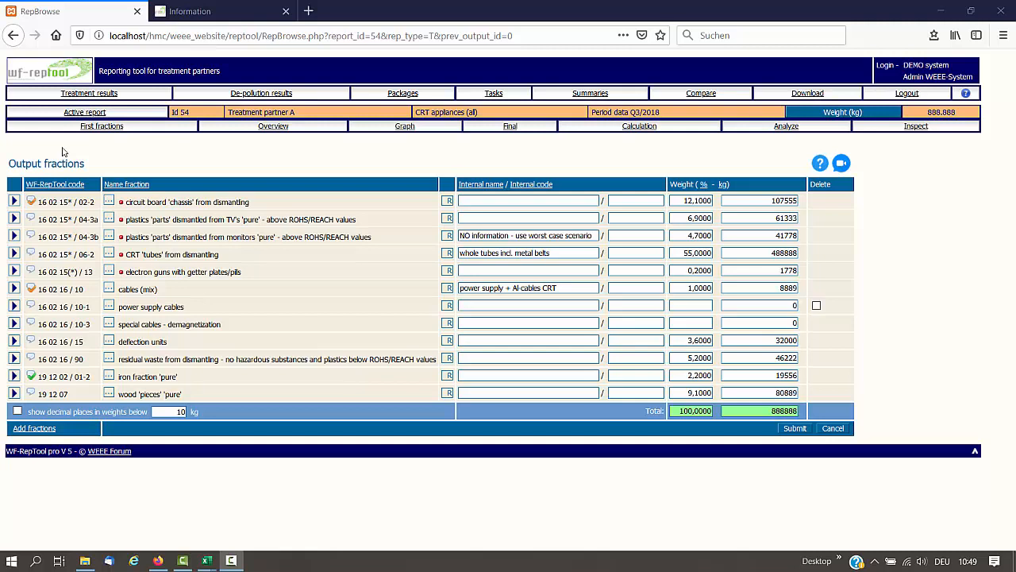
Step: Open the treatment of report 54's fraction 16 02 15* / 04-3a and go on to its output fraction 19 12 04 / 02-2
{"action": "left_click", "coordinate": [14, 219]}
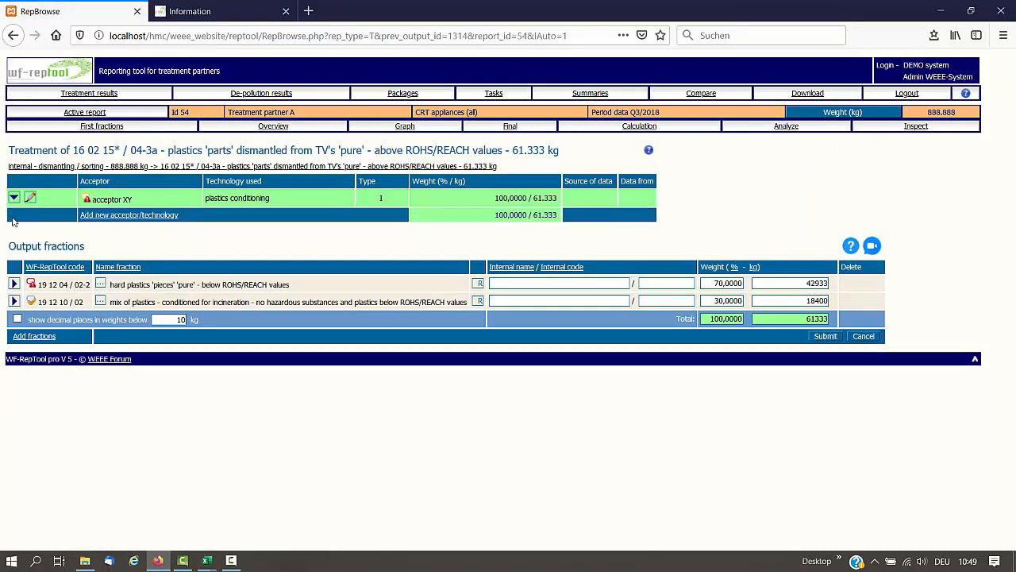
{"action": "mouse_move", "coordinate": [88, 201]}
{"action": "left_click", "coordinate": [14, 286]}
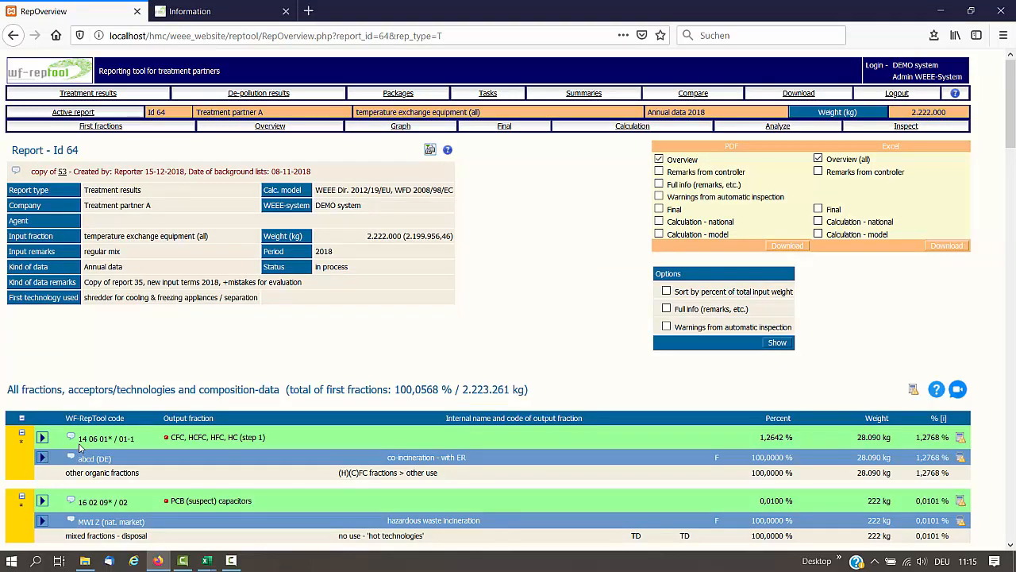
Step: Write the controller remark "test, test" for report 64's CFC, HCFC, HFC, HC (step 1) fraction and open its priority choices
{"action": "left_click", "coordinate": [71, 437]}
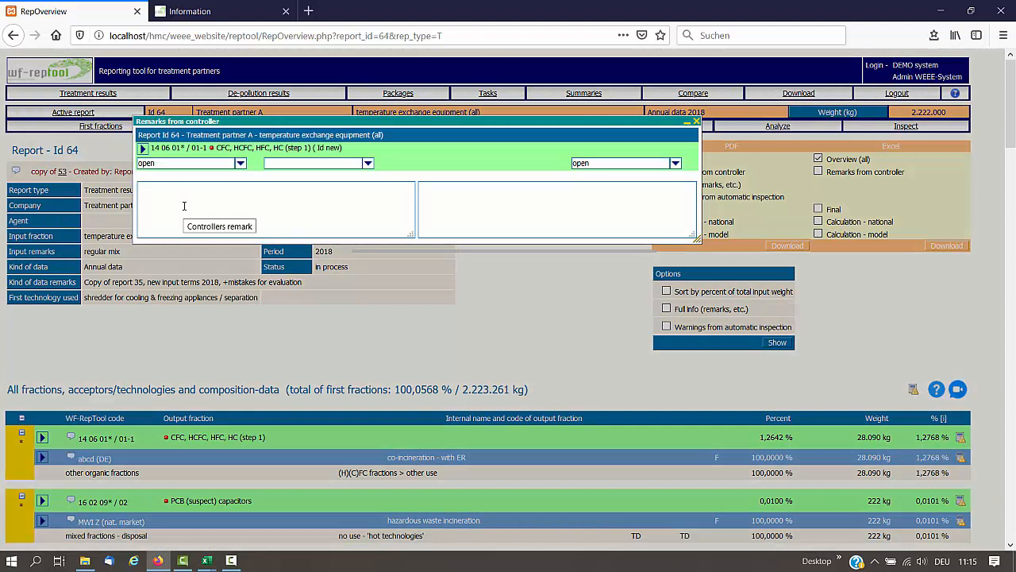
{"action": "type", "text": "test, test"}
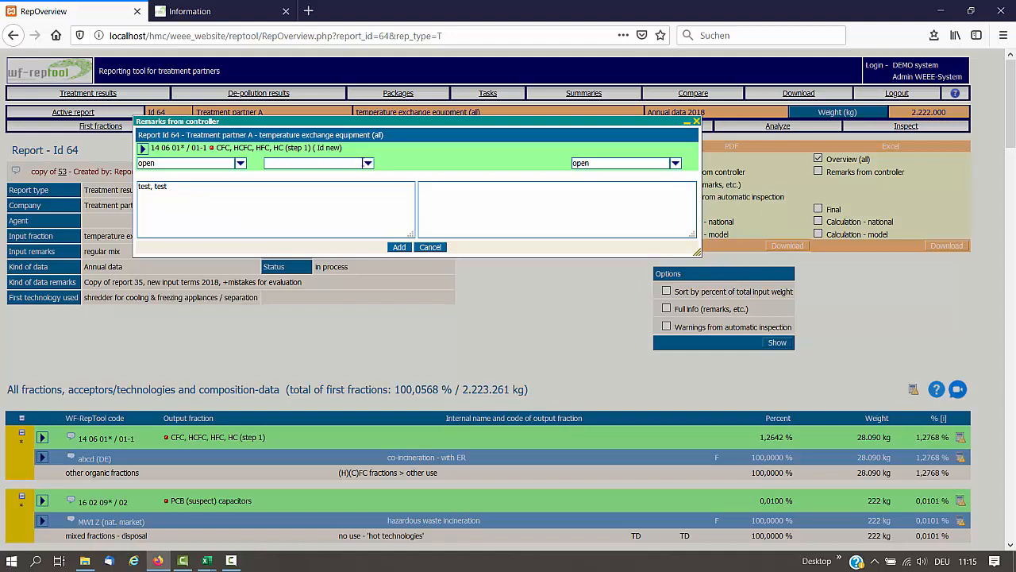
{"action": "left_click", "coordinate": [367, 163]}
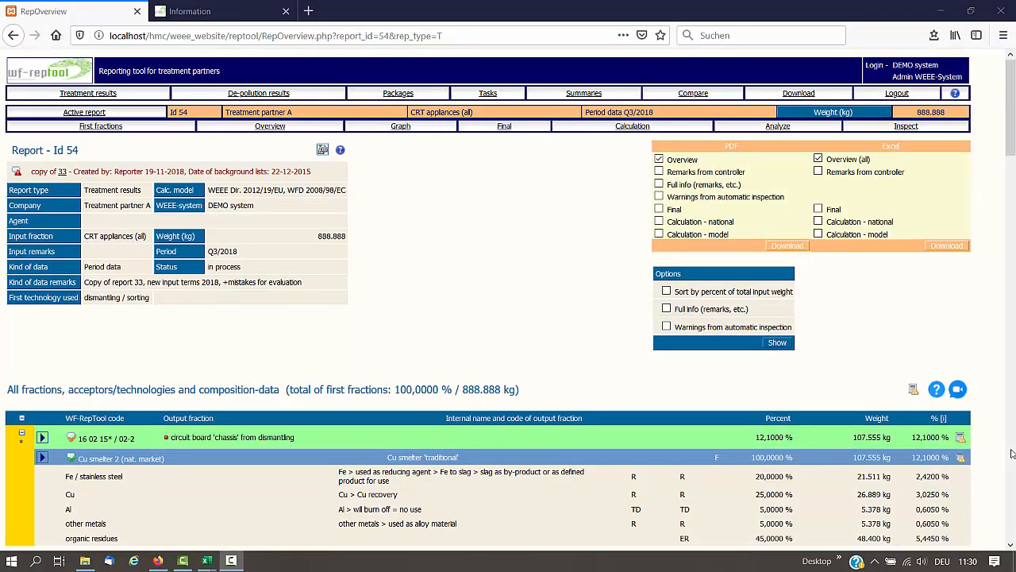
Step: Review the remark markers throughout report 54's overview and open the controller remarks for the whole report
{"action": "left_click", "coordinate": [1011, 454]}
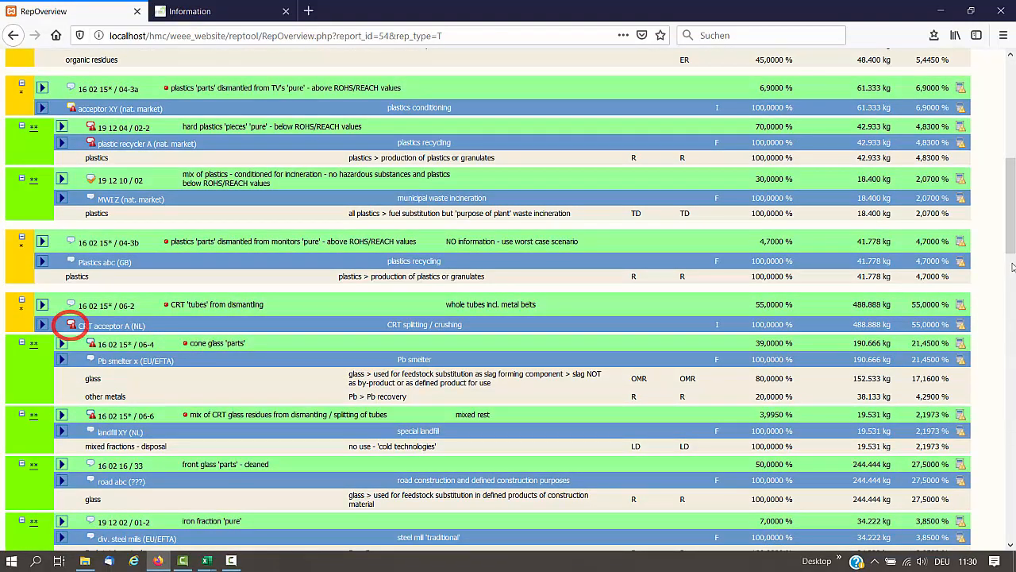
{"action": "left_click", "coordinate": [1009, 123]}
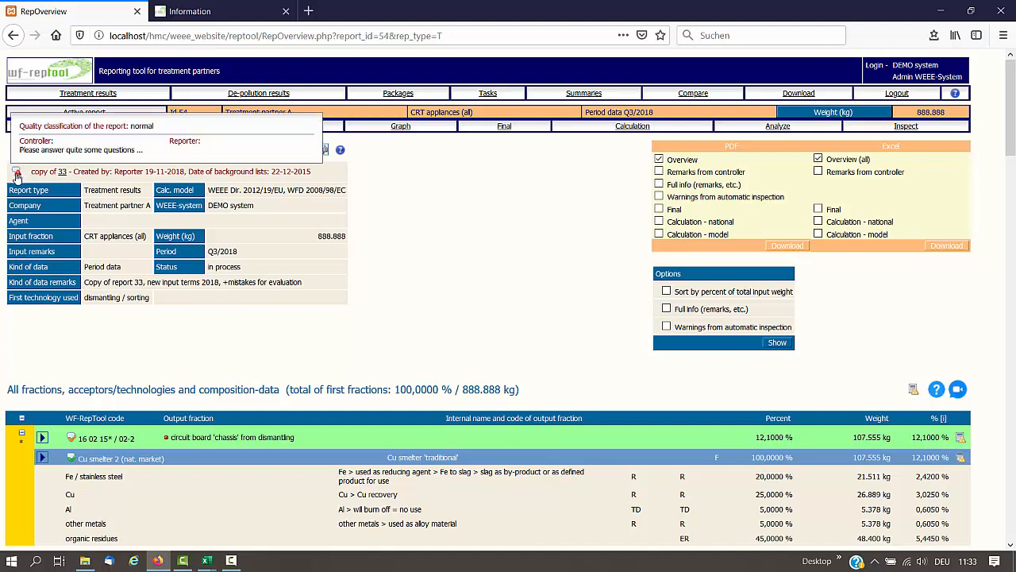
{"action": "left_click", "coordinate": [17, 173]}
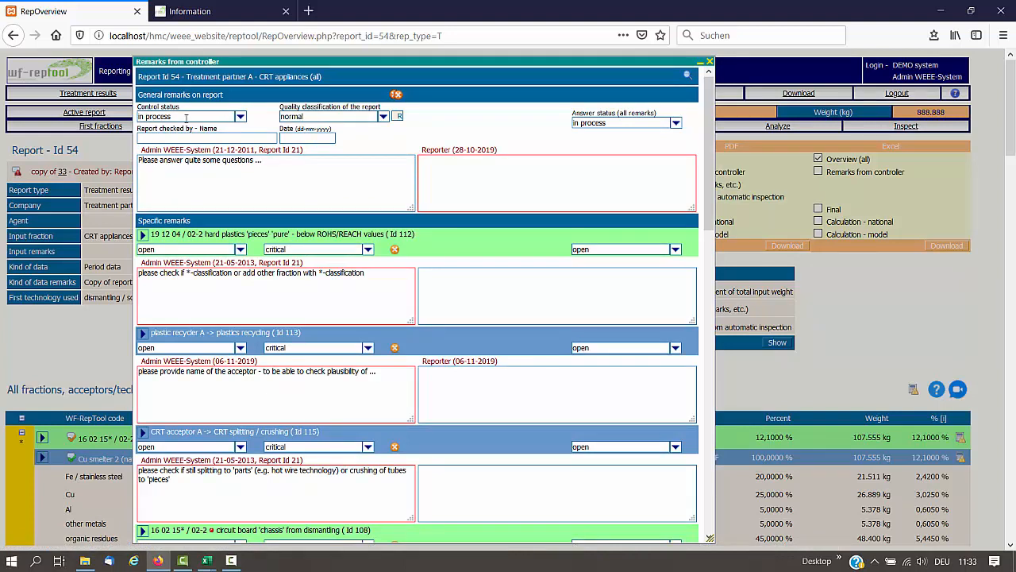
Step: Set report 54's control status to "done by controller, please check" and look at the quality classification choices
{"action": "left_click", "coordinate": [240, 117]}
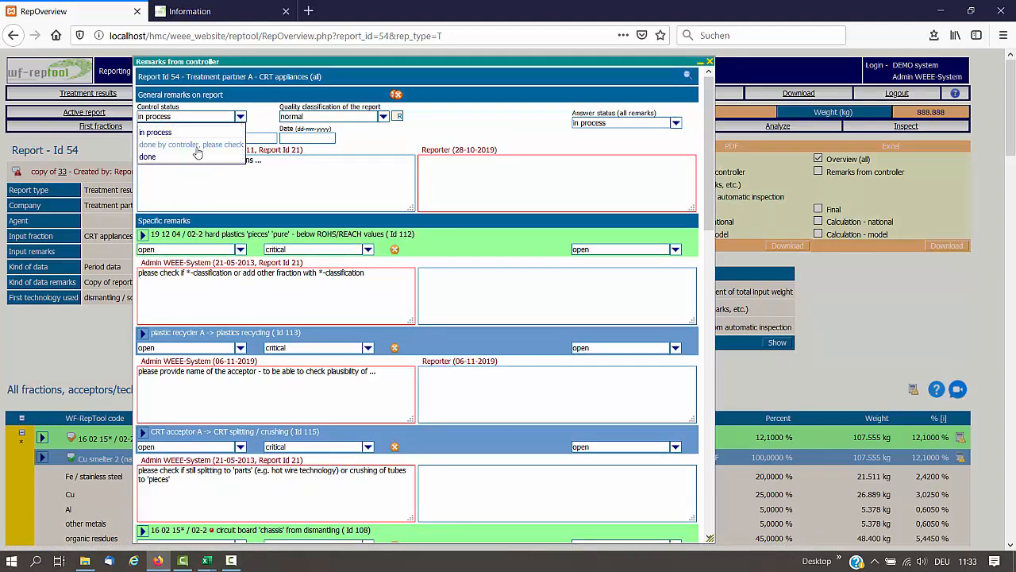
{"action": "left_click", "coordinate": [197, 151]}
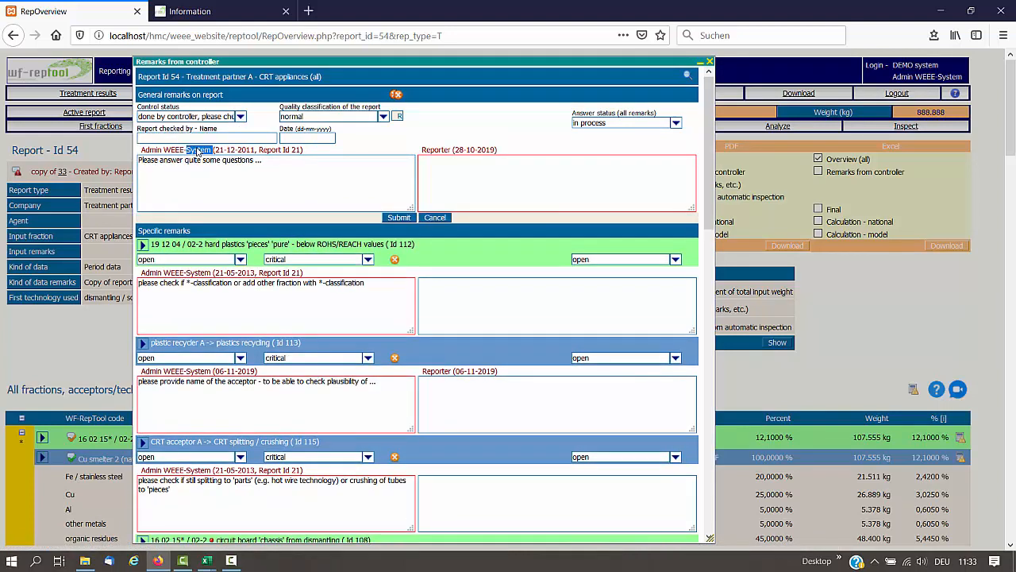
{"action": "left_click", "coordinate": [383, 117]}
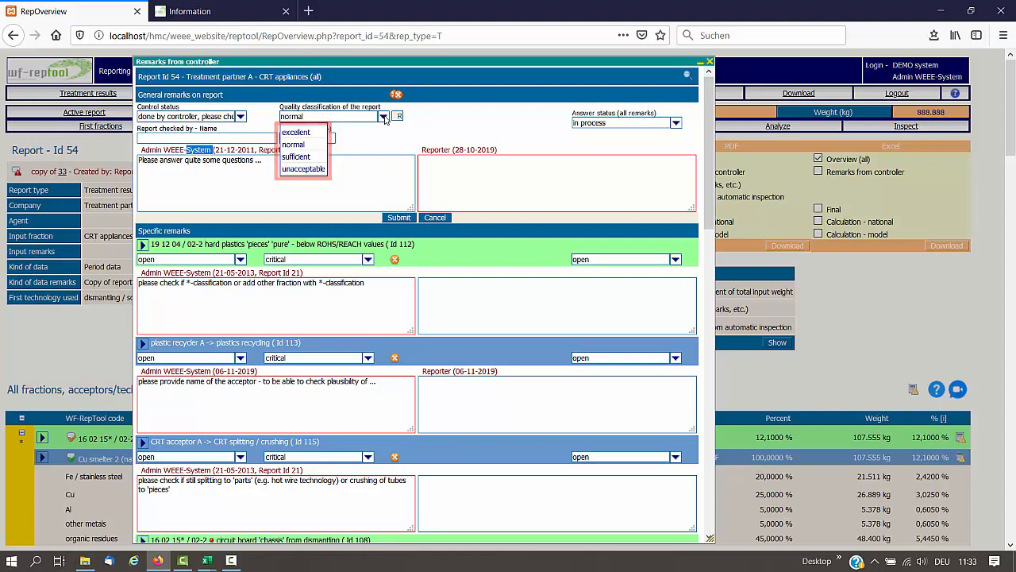
{"action": "left_click", "coordinate": [228, 140]}
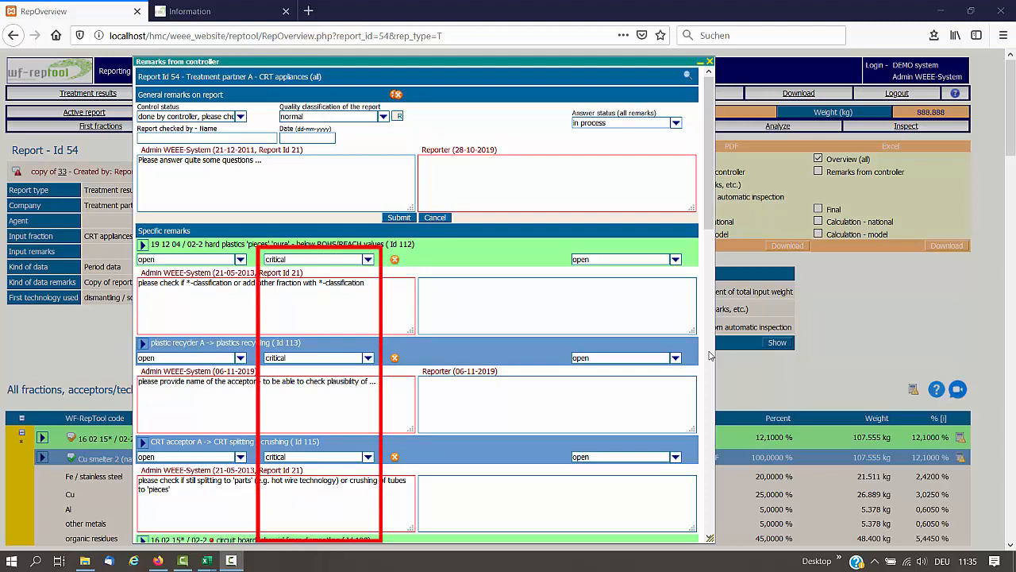
Step: Review the priorities and reporter answers of all specific remarks, and open the answer status choices for the hard plastics remark
{"action": "left_click", "coordinate": [712, 356]}
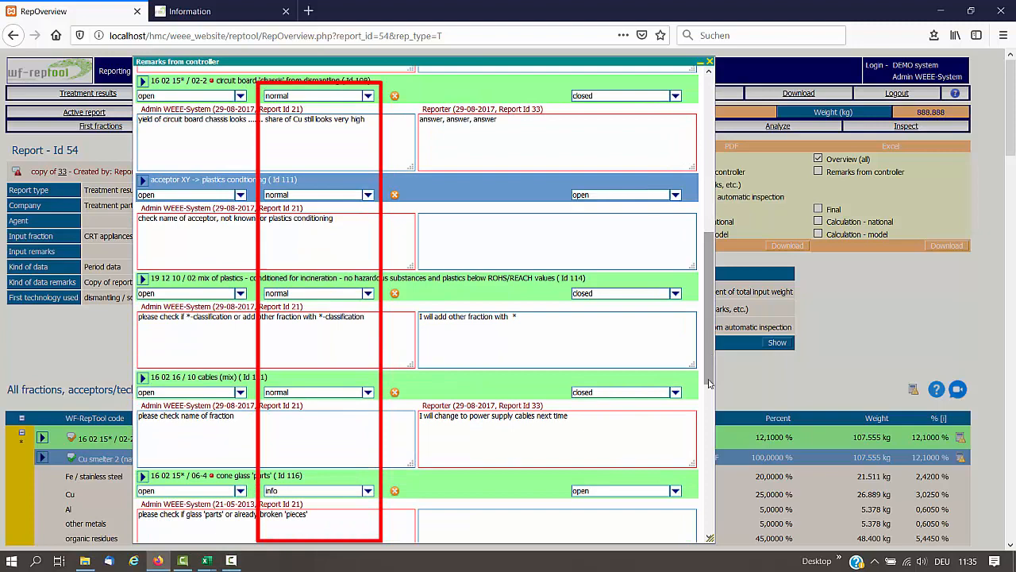
{"action": "left_click", "coordinate": [709, 431]}
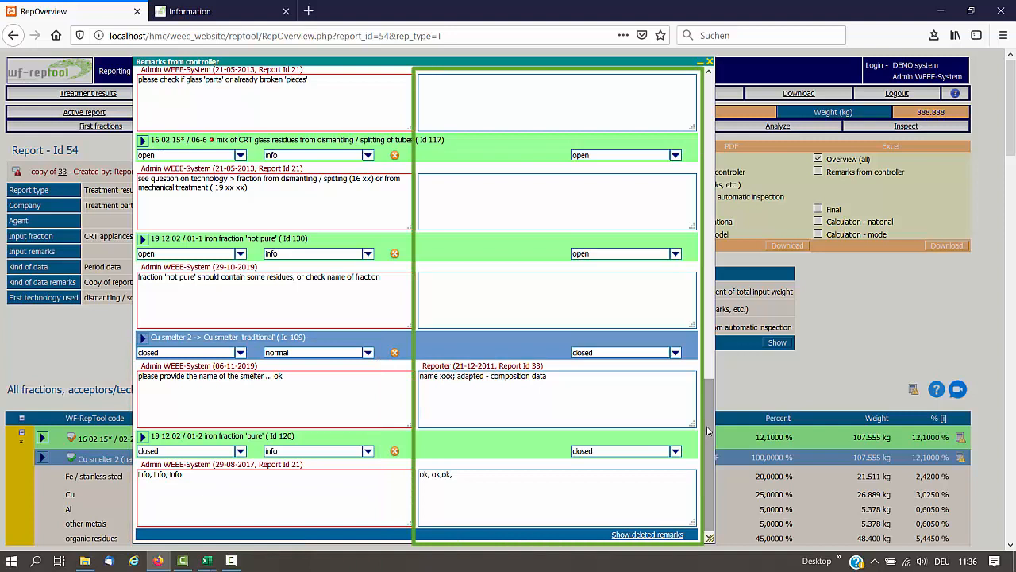
{"action": "left_click_drag", "start_coordinate": [709, 429], "coordinate": [713, 137]}
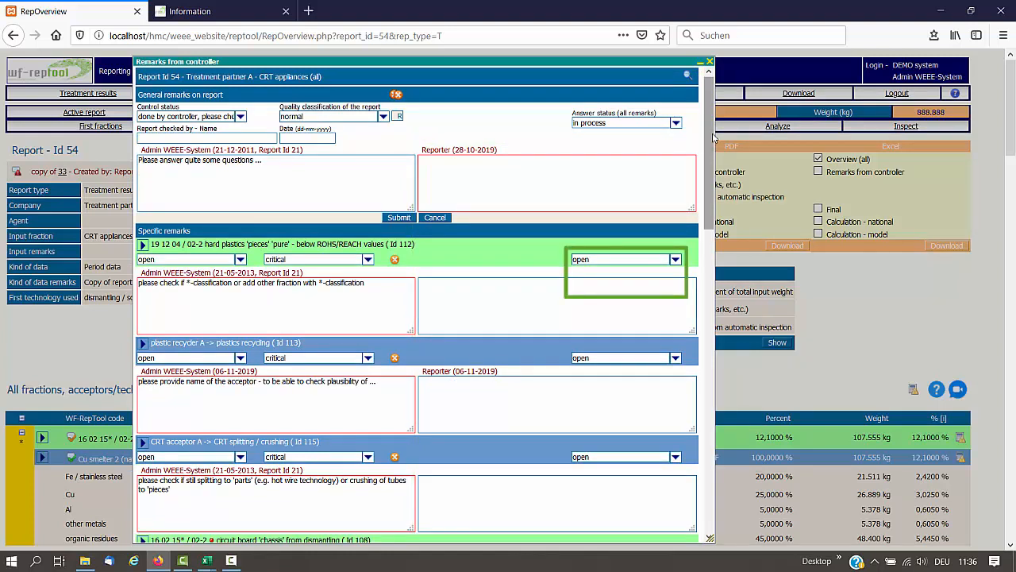
{"action": "left_click", "coordinate": [676, 259]}
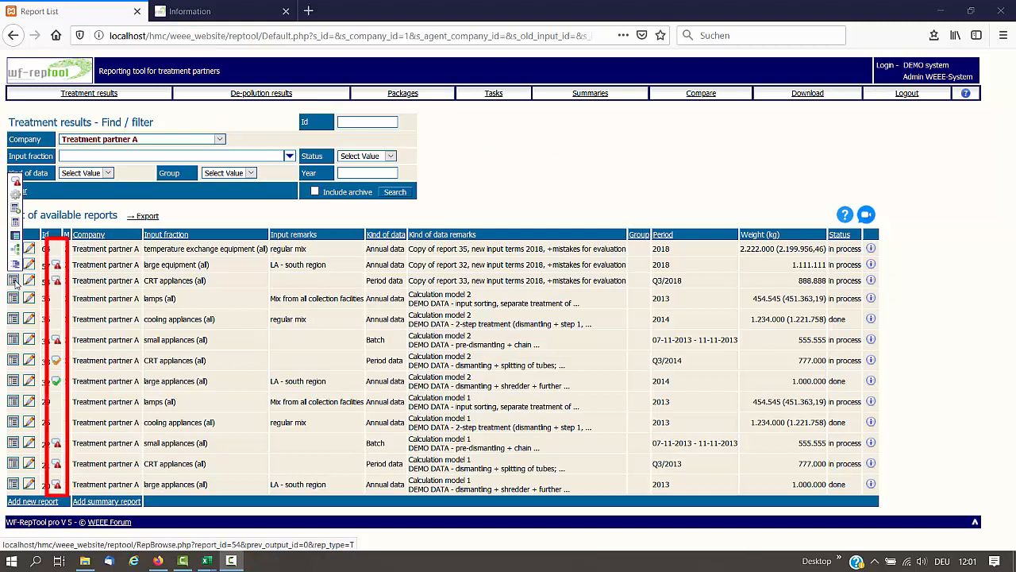
Step: Open report 54 from the report list and examine the remark markers in its output fractions and overview
{"action": "left_click", "coordinate": [13, 281]}
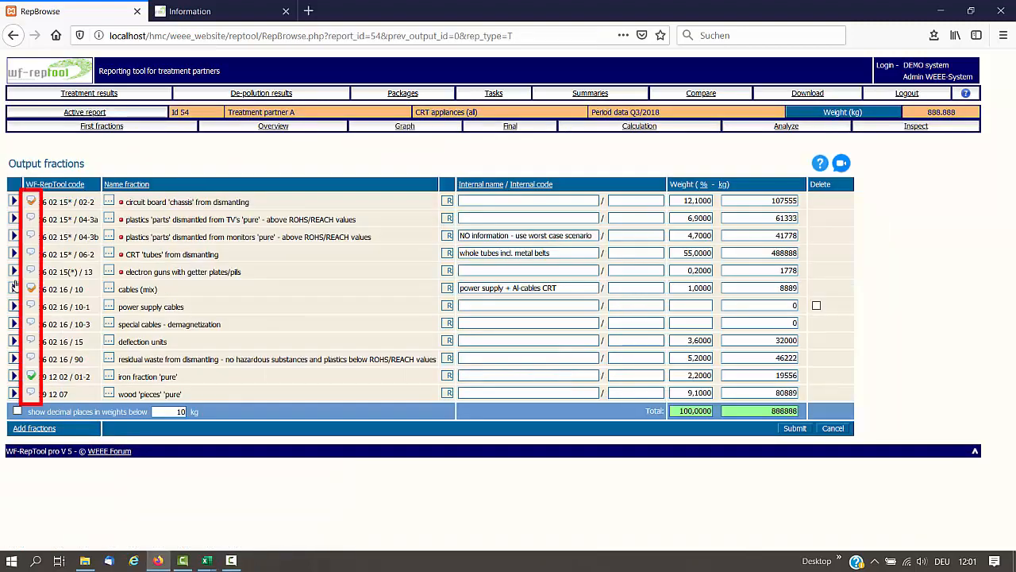
{"action": "left_click", "coordinate": [273, 126]}
{"action": "scroll", "coordinate": [1010, 475], "scroll_direction": "down", "scroll_amount": 10}
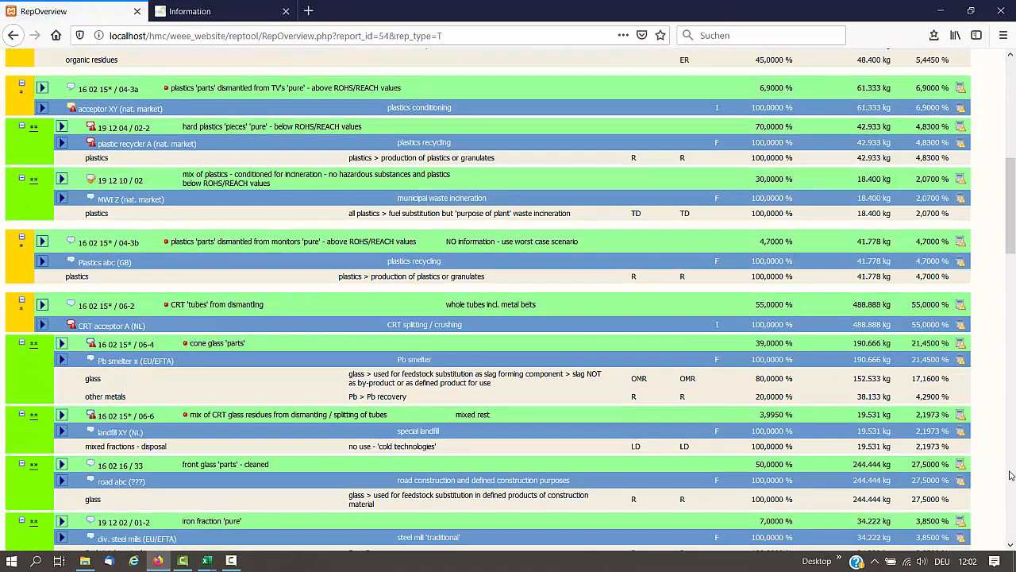
{"action": "scroll", "coordinate": [1013, 94], "scroll_direction": "up", "scroll_amount": 10}
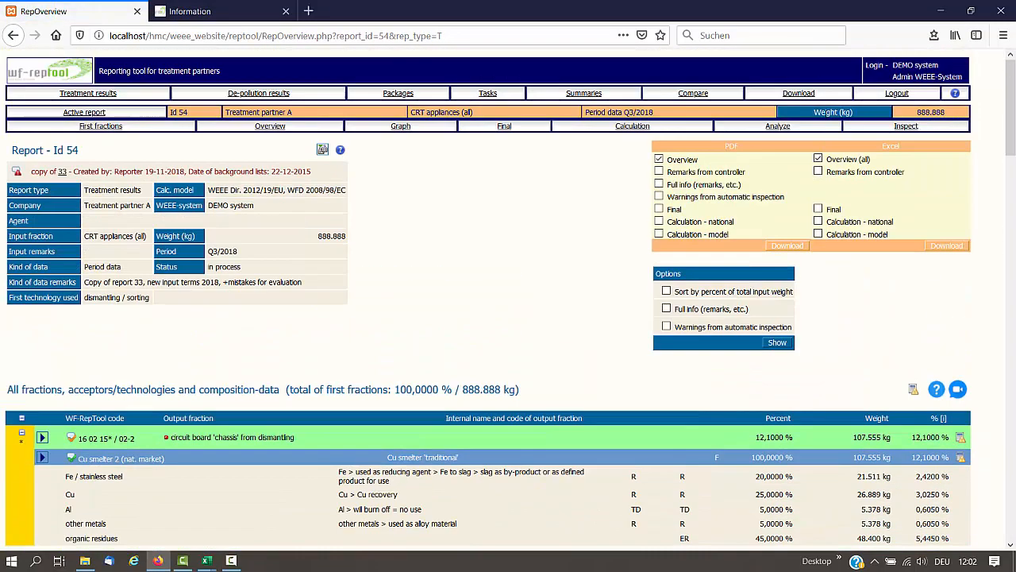
Step: View the controller remark on CRT acceptor A's CRT splitting / crushing in report 54's overview, and close it
{"action": "left_click", "coordinate": [401, 127]}
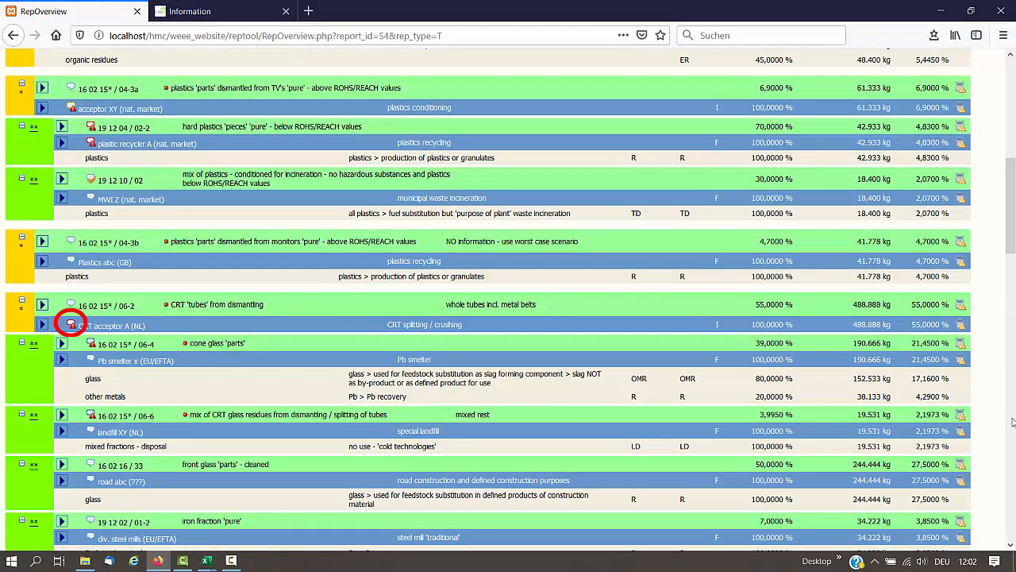
{"action": "left_click", "coordinate": [72, 325]}
{"action": "left_click", "coordinate": [697, 121]}
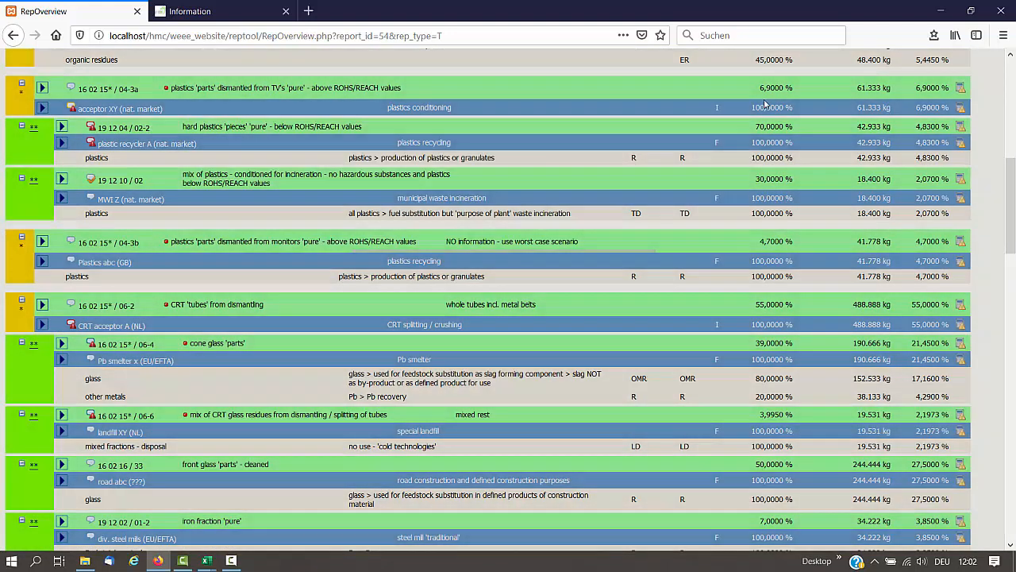
Step: Check report 54's marker in the treatment results list and view the overview remark on the circuit board 'chassis' fraction
{"action": "scroll", "coordinate": [767, 104], "scroll_direction": "up", "scroll_amount": 7}
{"action": "left_click", "coordinate": [89, 93]}
{"action": "left_click", "coordinate": [57, 282]}
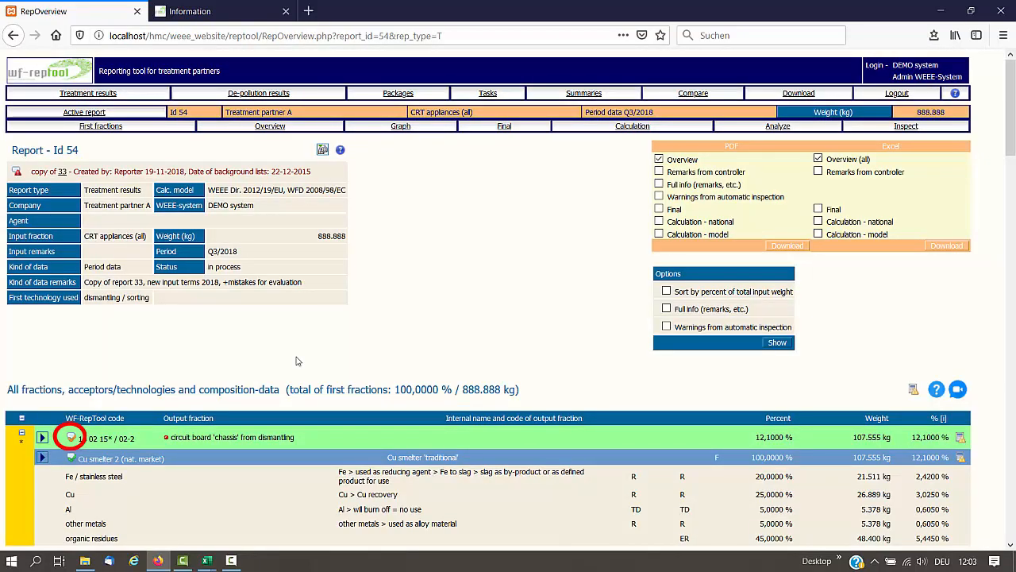
{"action": "left_click", "coordinate": [69, 436]}
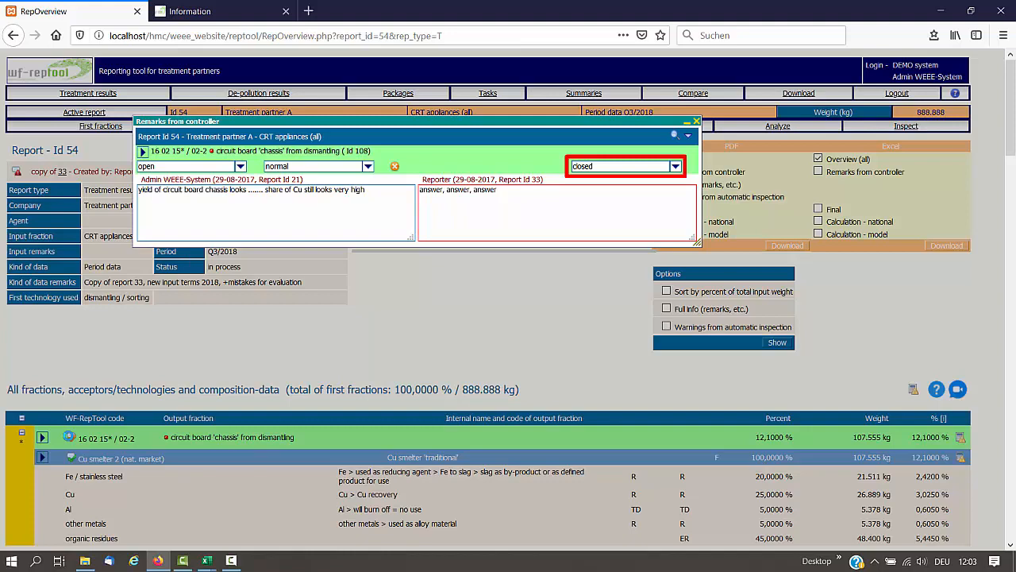
{"action": "left_click", "coordinate": [696, 121]}
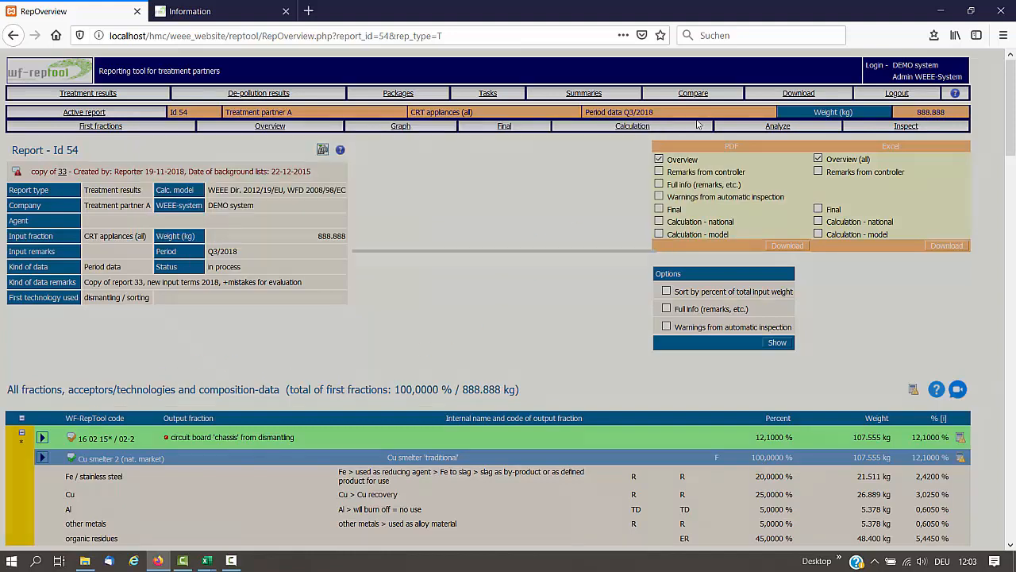
Step: Check report 33's marker in the report list and view report 54's remark on Cu smelter 2
{"action": "left_click", "coordinate": [56, 361]}
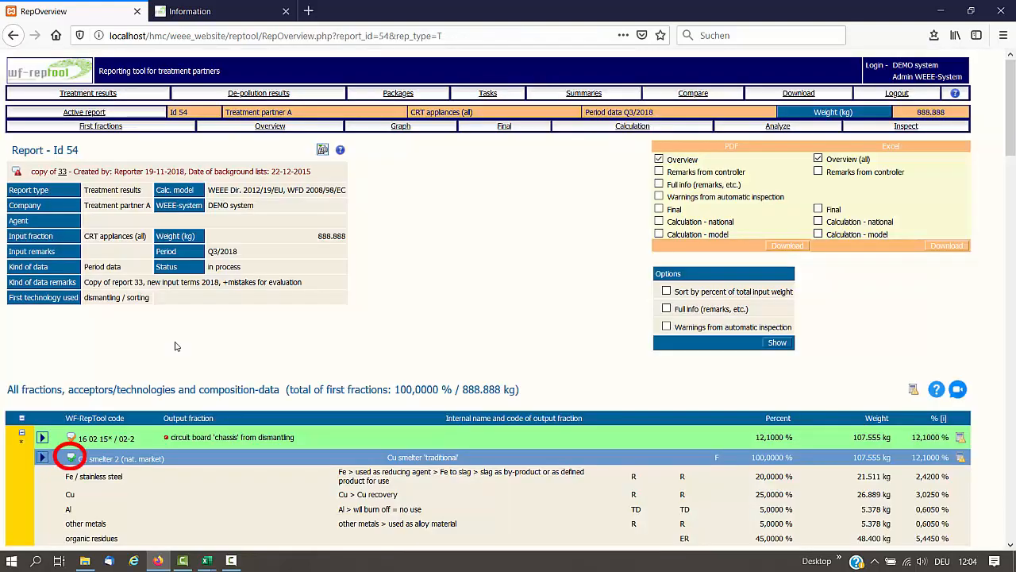
{"action": "left_click", "coordinate": [73, 459]}
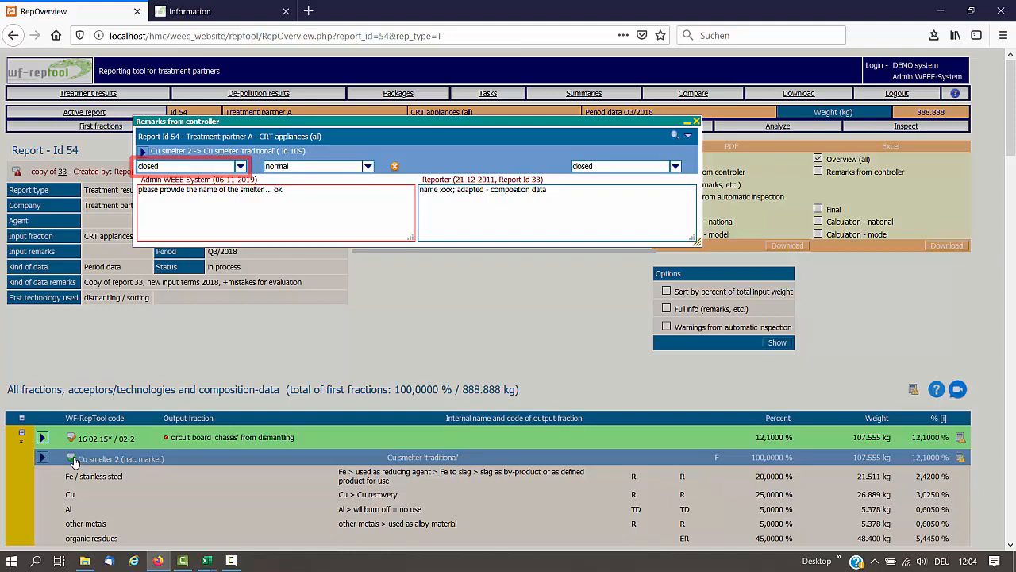
{"action": "left_click", "coordinate": [696, 121]}
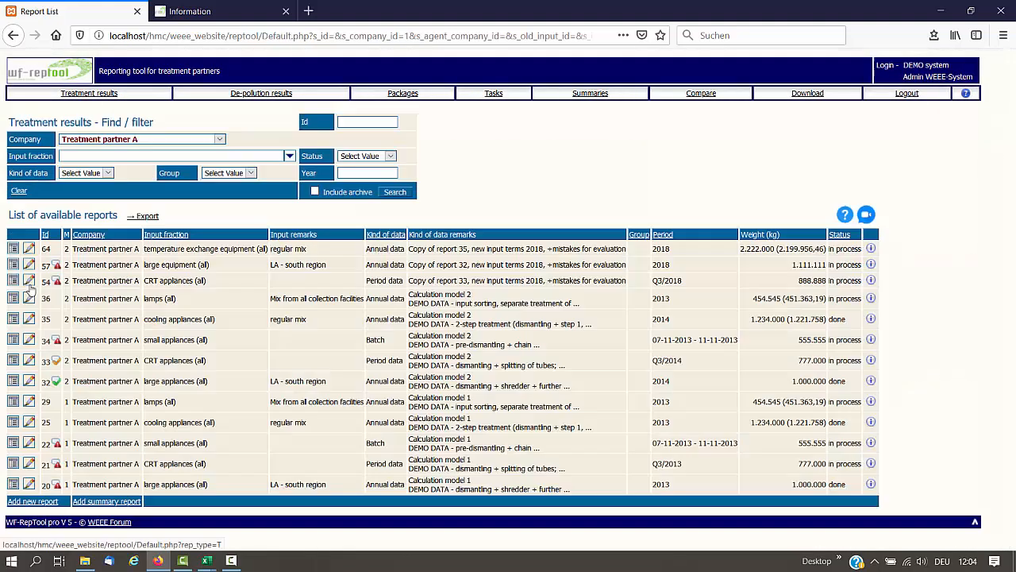
Step: Filter report 54's controller remarks by answer status closed, leaving remark status and priority at all
{"action": "left_click", "coordinate": [56, 381]}
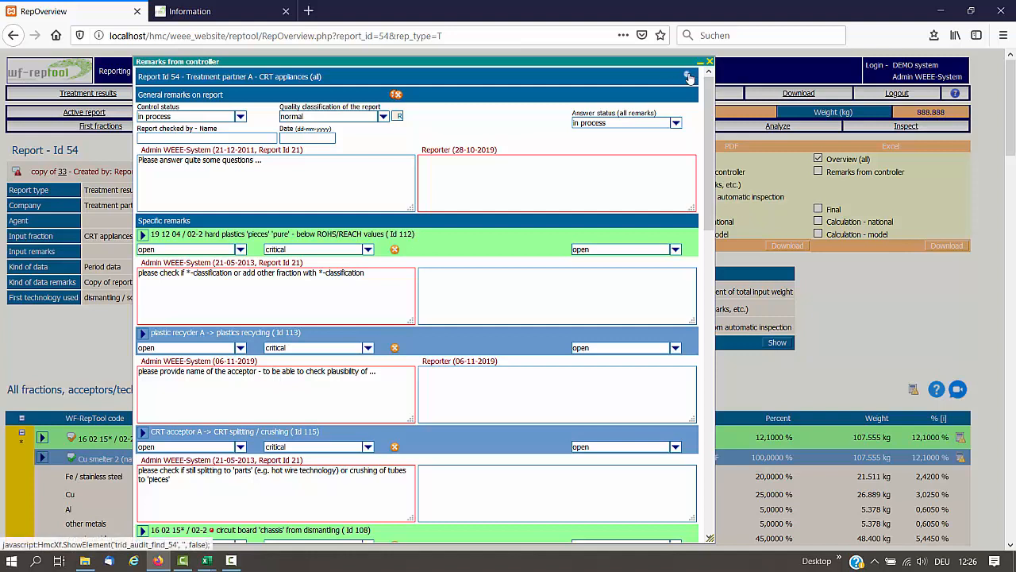
{"action": "left_click", "coordinate": [688, 76]}
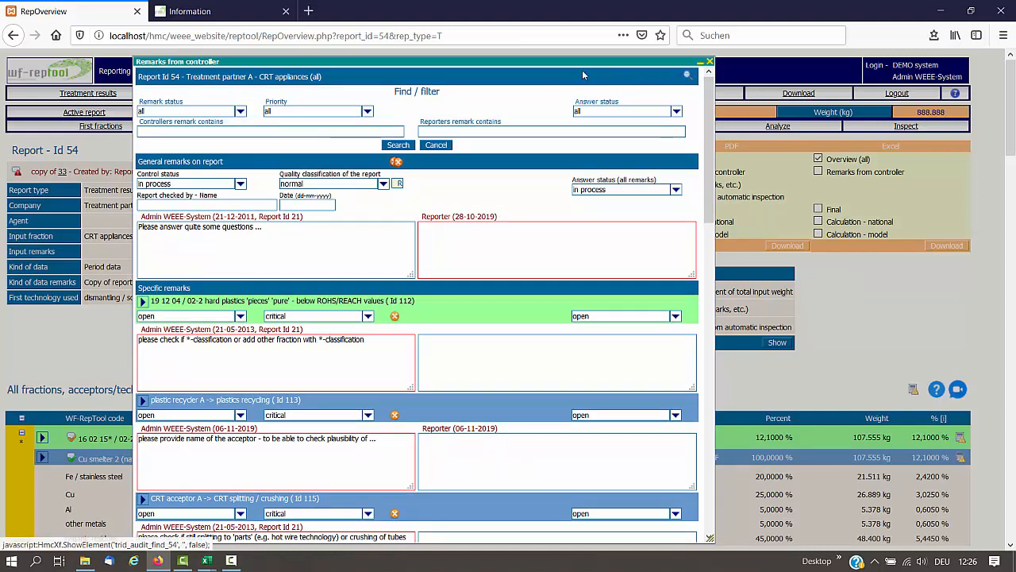
{"action": "left_click", "coordinate": [368, 112]}
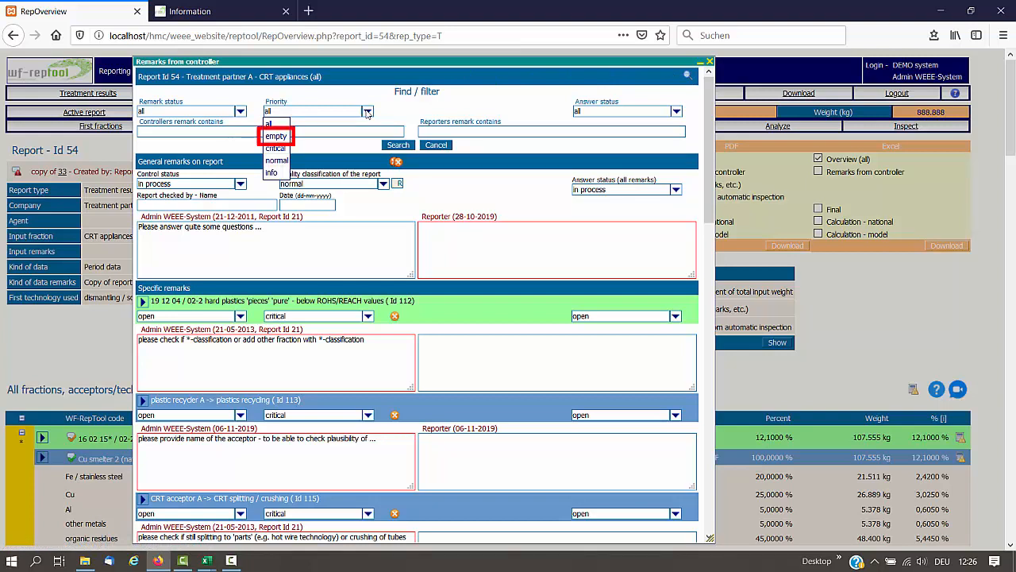
{"action": "left_click", "coordinate": [677, 112]}
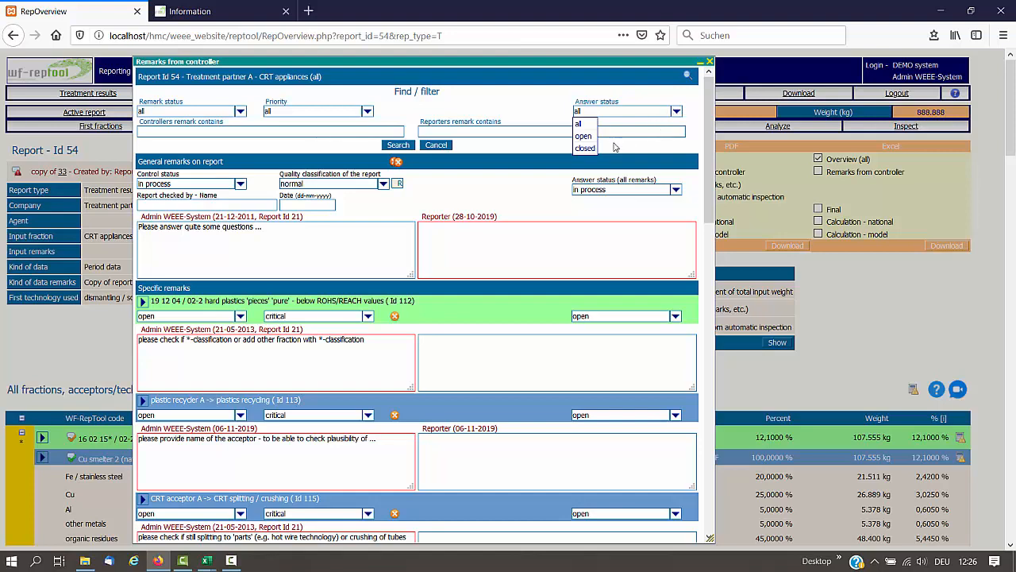
{"action": "left_click", "coordinate": [585, 148]}
{"action": "left_click", "coordinate": [399, 145]}
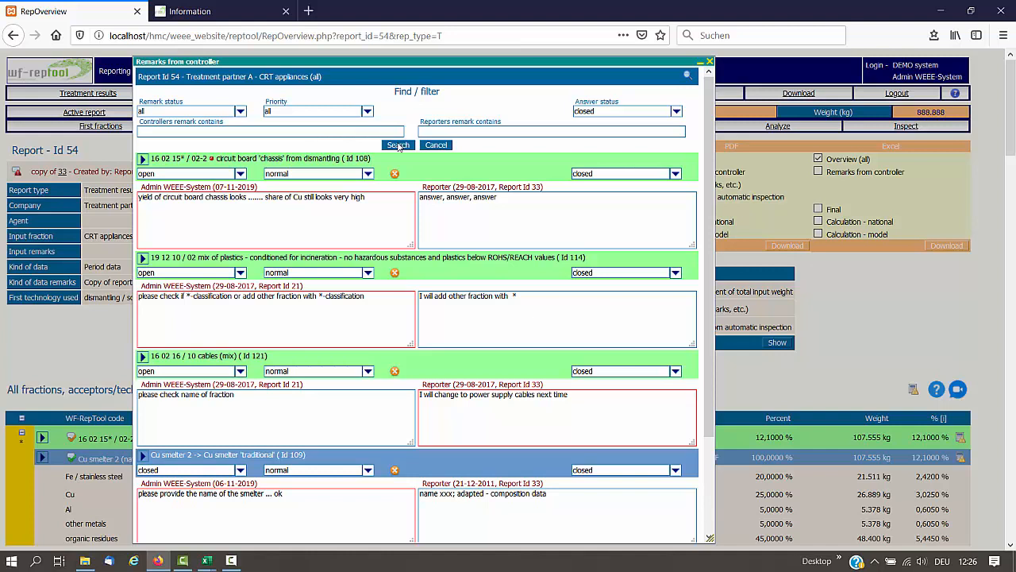
Step: Set the remark status of the circuit board 'chassis' fraction to closed and submit the change
{"action": "left_click", "coordinate": [168, 174]}
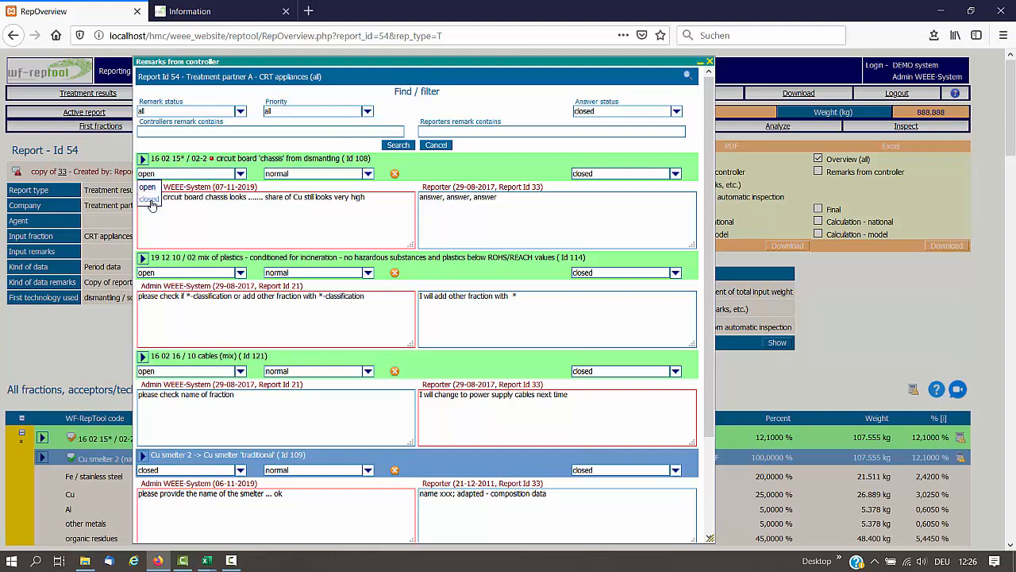
{"action": "left_click", "coordinate": [151, 200]}
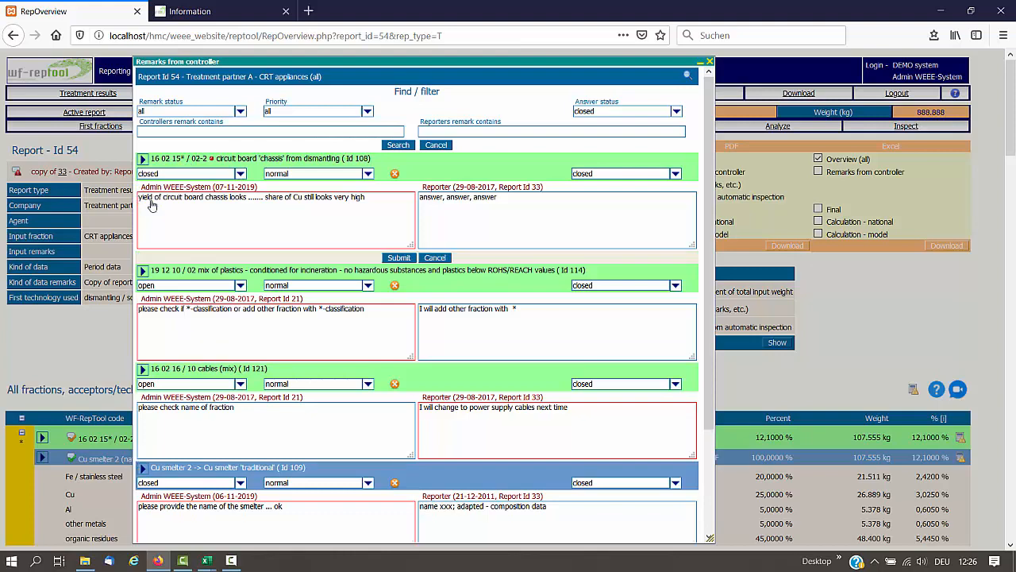
{"action": "left_click", "coordinate": [399, 258]}
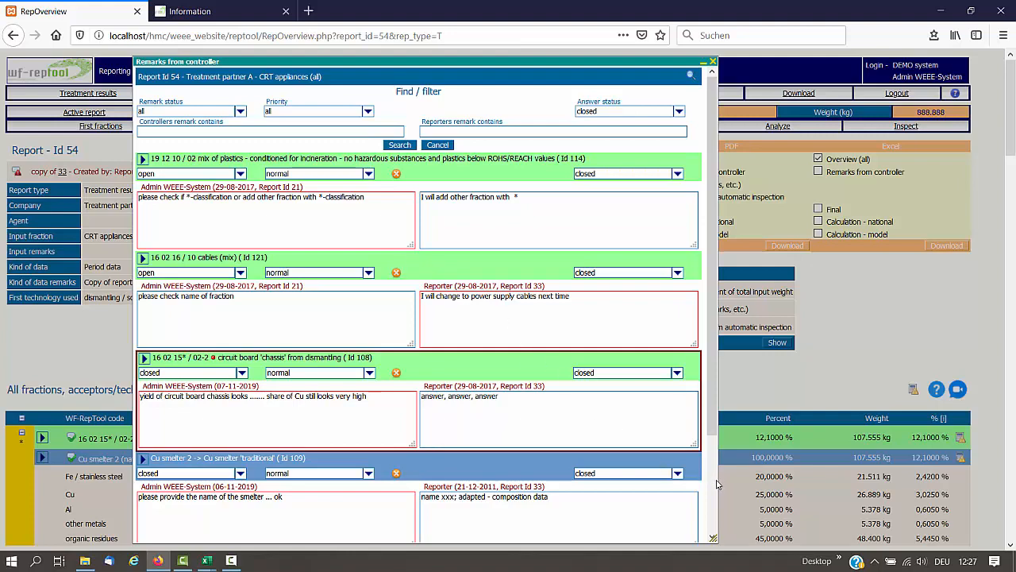
Step: Look through the filtered remarks and try to set the answer status of the mix of plastics remark to open
{"action": "scroll", "coordinate": [716, 485], "scroll_direction": "down", "scroll_amount": 3}
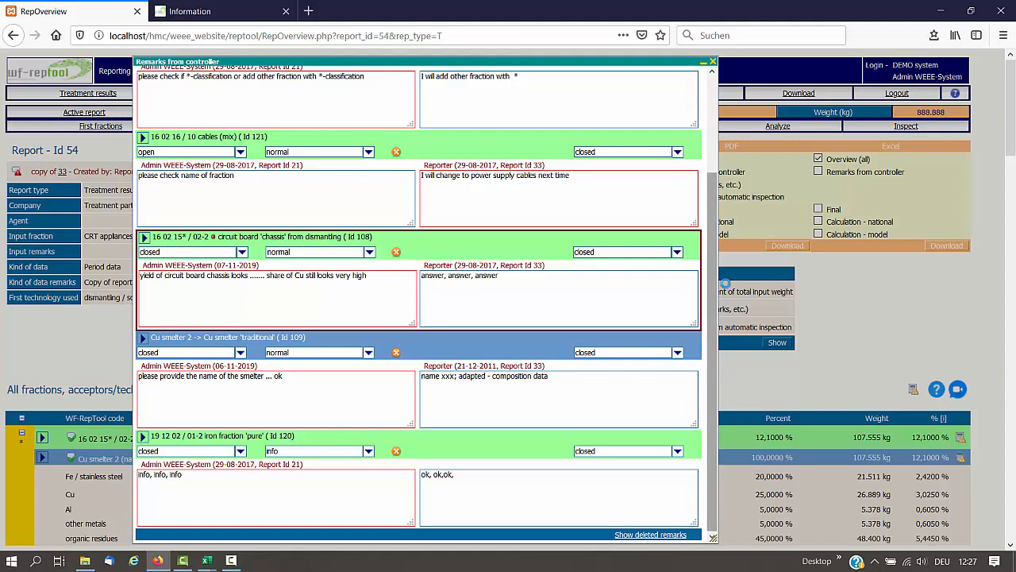
{"action": "scroll", "coordinate": [718, 104], "scroll_direction": "up", "scroll_amount": 3}
{"action": "left_click", "coordinate": [677, 173]}
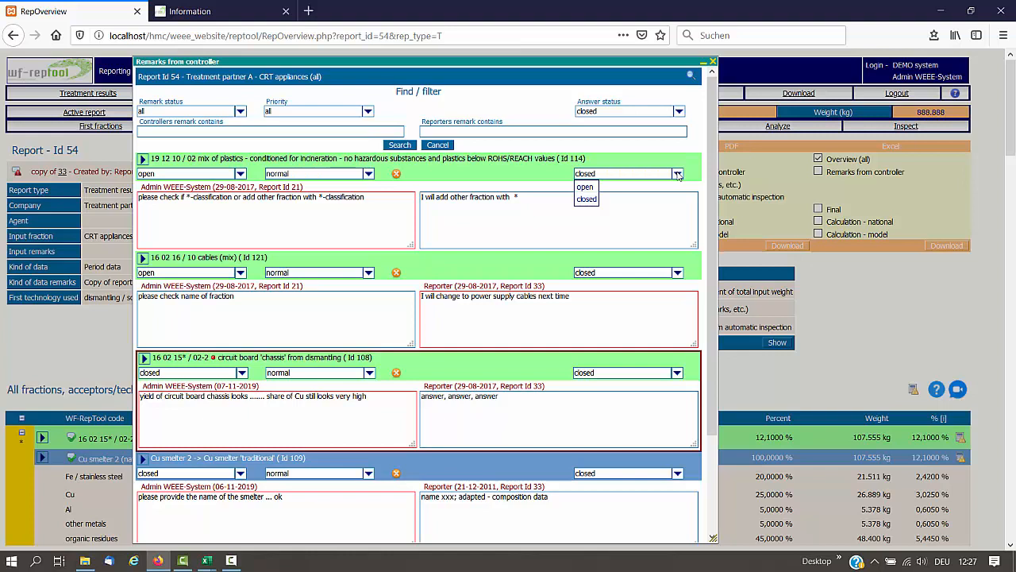
{"action": "left_click", "coordinate": [586, 188]}
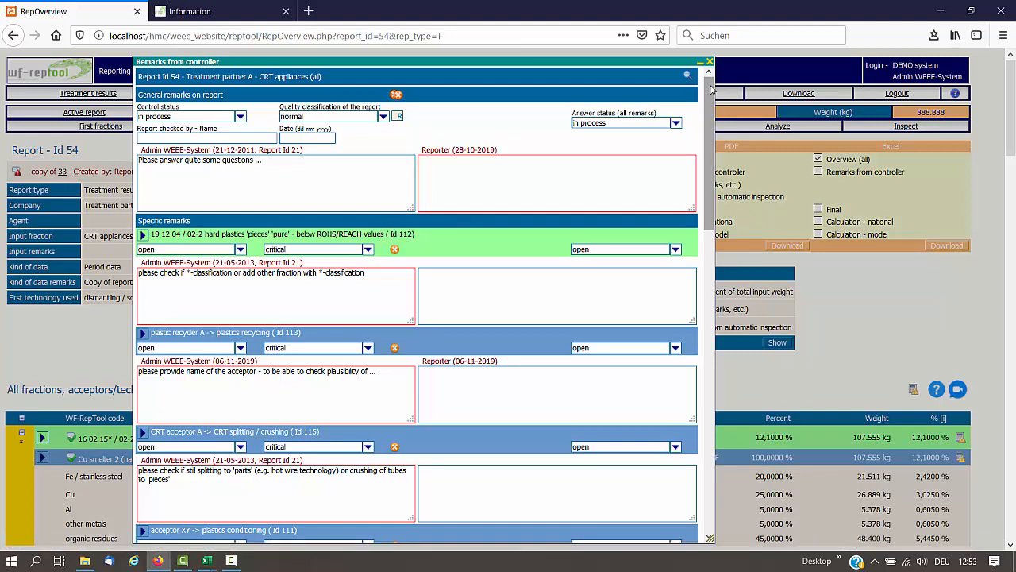
Step: Examine the complete, unfiltered list of controller remarks for report 54, including the closed ones at its end
{"action": "left_click", "coordinate": [713, 321]}
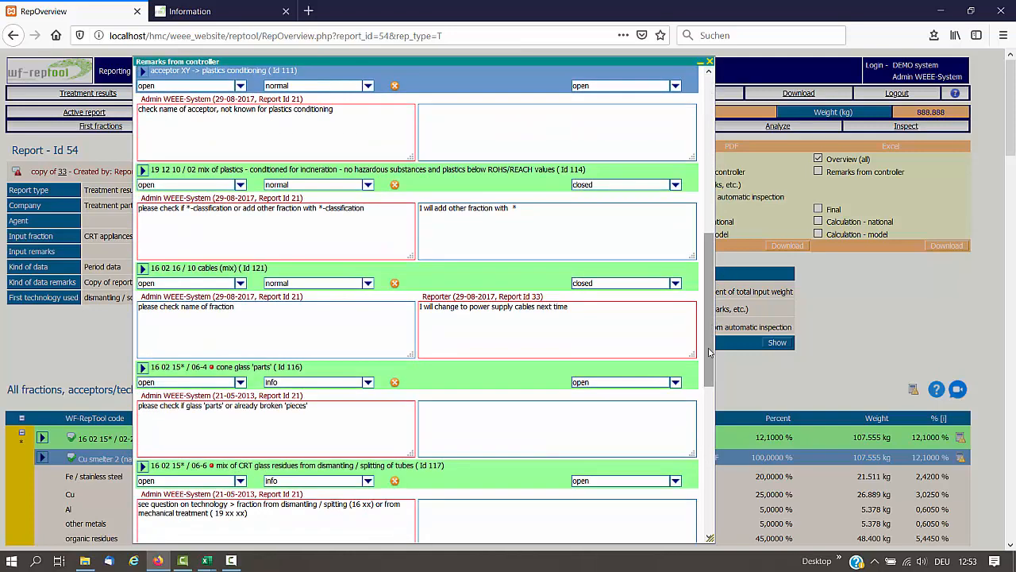
{"action": "left_click", "coordinate": [707, 439]}
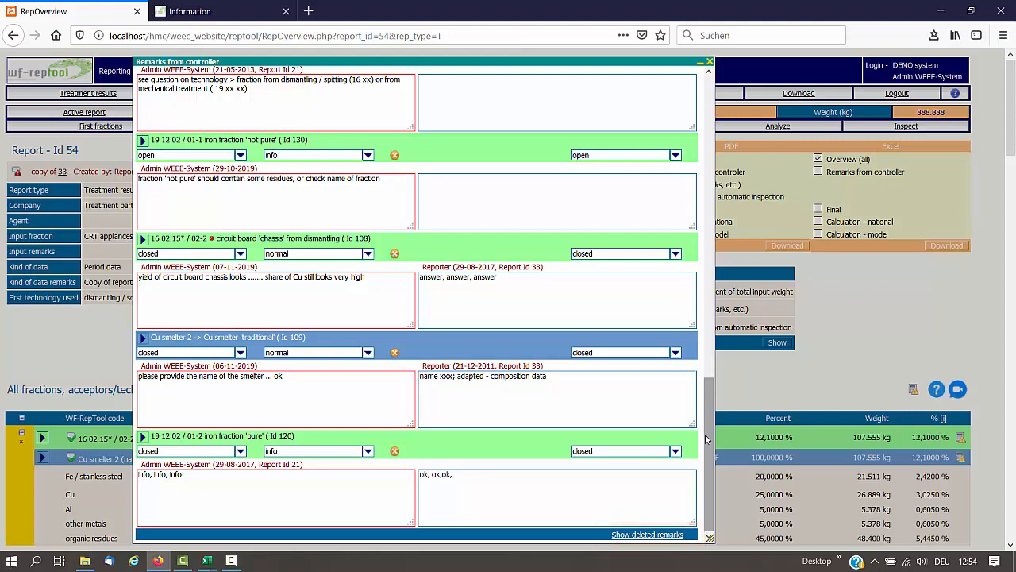
{"action": "left_click_drag", "start_coordinate": [706, 438], "coordinate": [697, 92]}
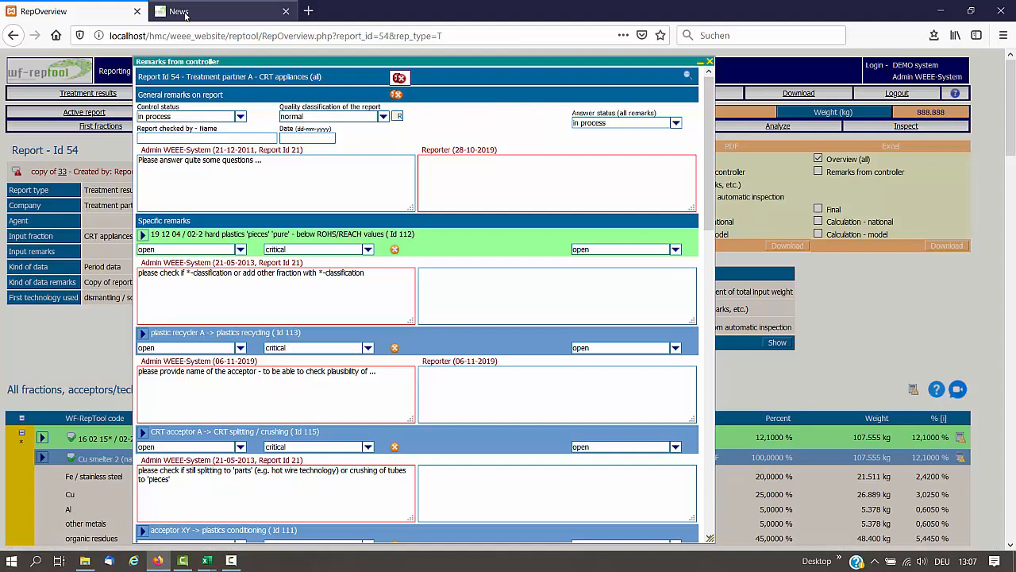
Step: Switch to the WF-RepTool website and view the user manuals page and the contact page
{"action": "left_click", "coordinate": [185, 12]}
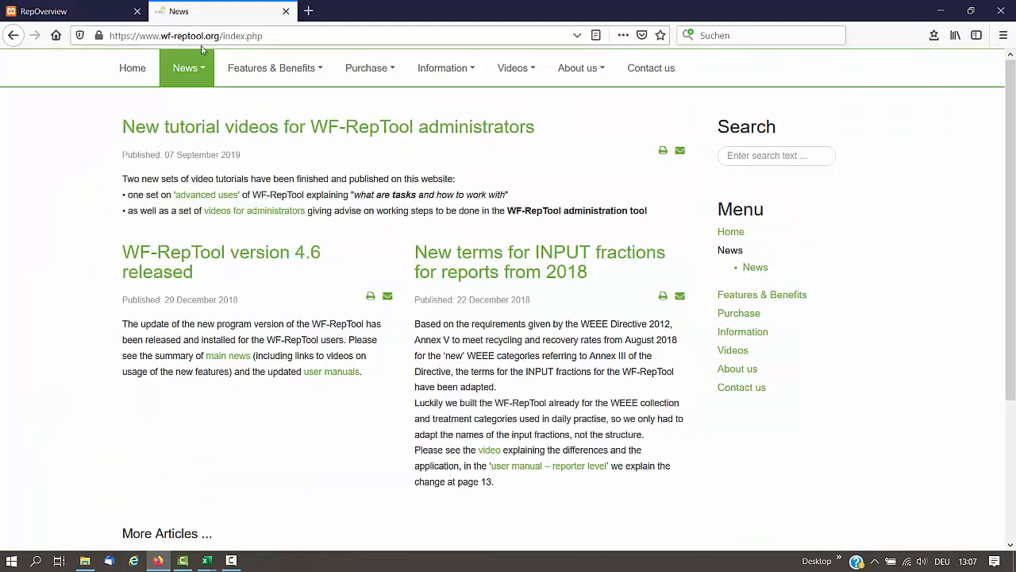
{"action": "mouse_move", "coordinate": [425, 70]}
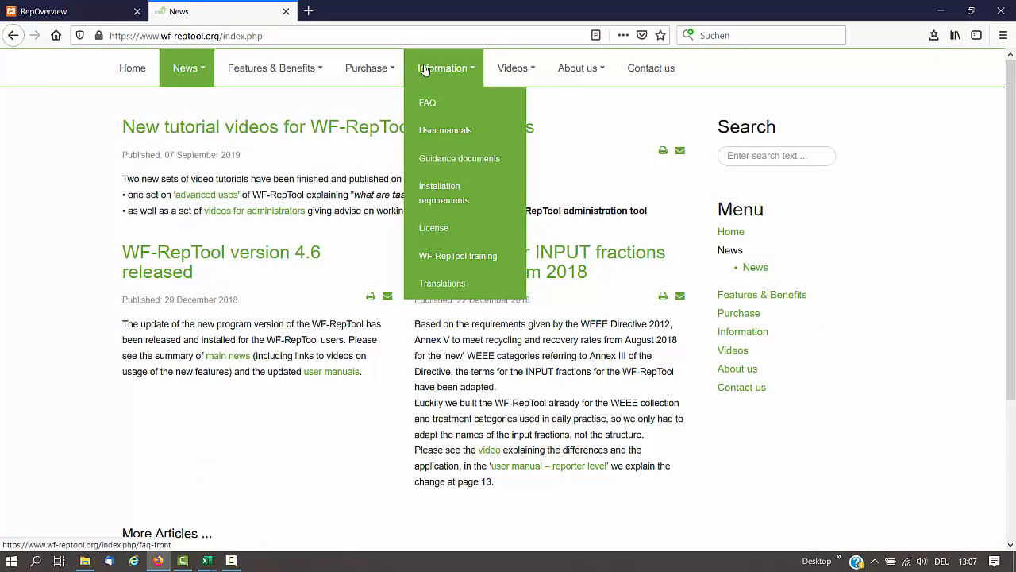
{"action": "left_click", "coordinate": [434, 130]}
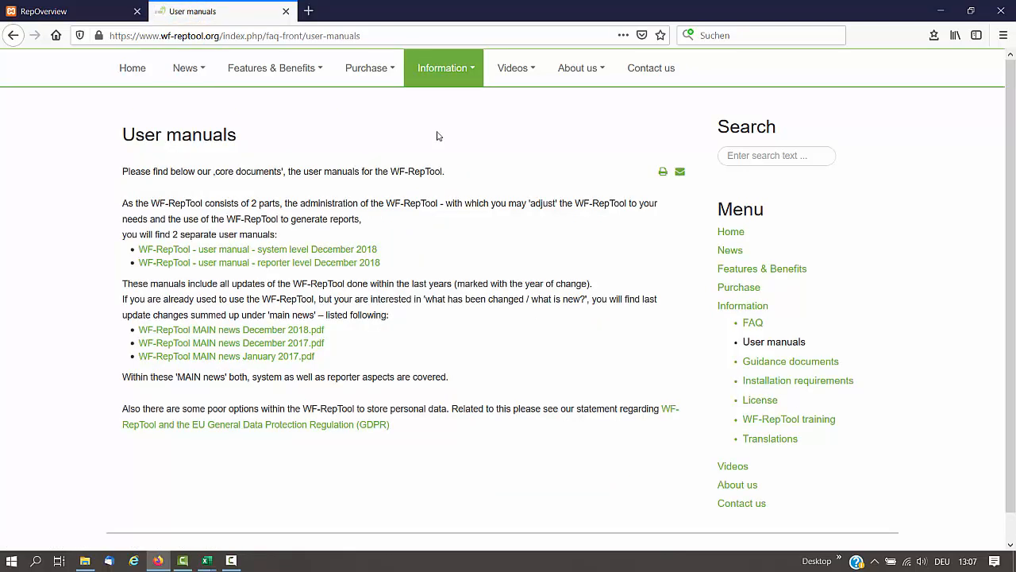
{"action": "left_click", "coordinate": [650, 73]}
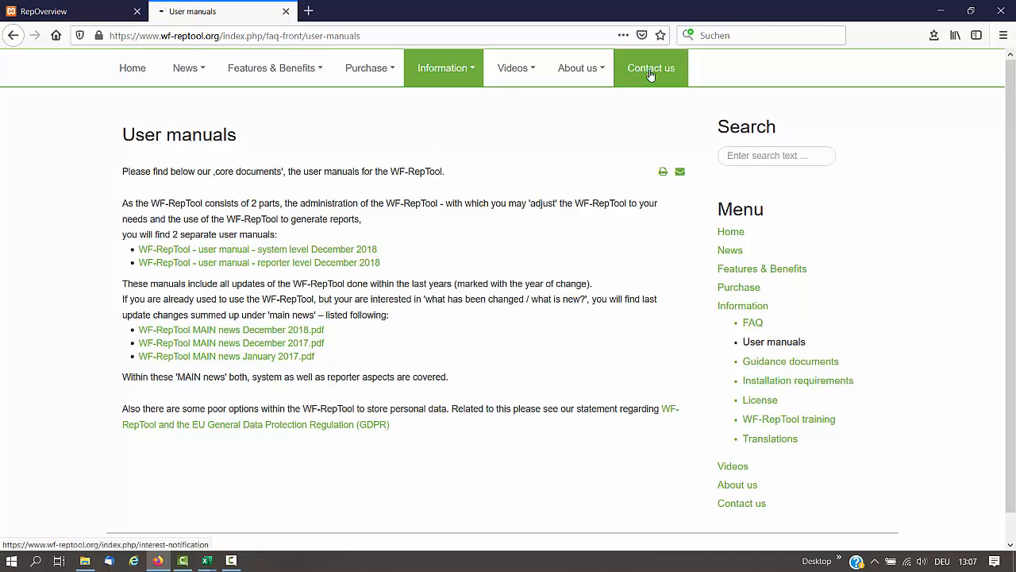